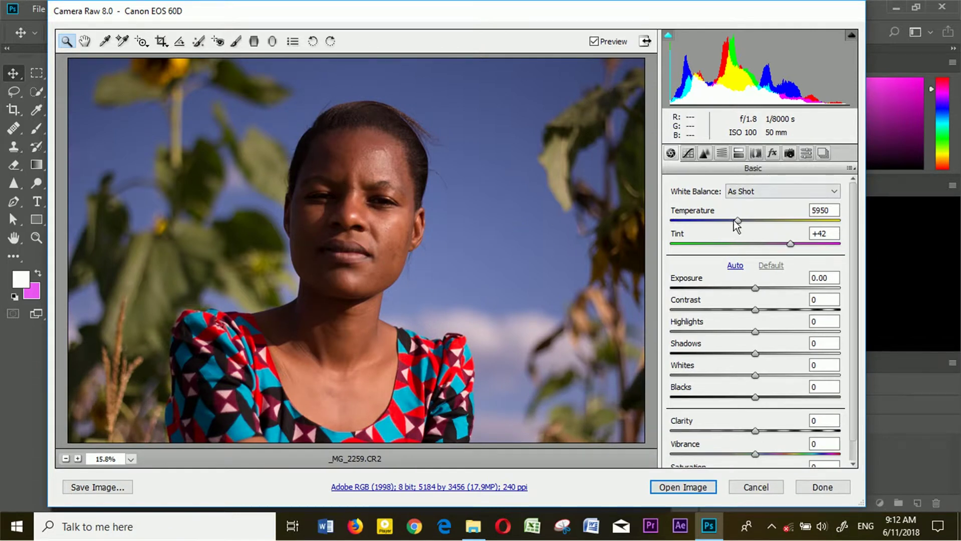
# Step: Warm the portrait's white balance by setting Temperature to 6500 and Tint to +16
pyautogui.moveTo(736, 221)
pyautogui.mouseDown()
pyautogui.moveTo(767, 223)
pyautogui.moveTo(741, 232)
pyautogui.mouseUp()
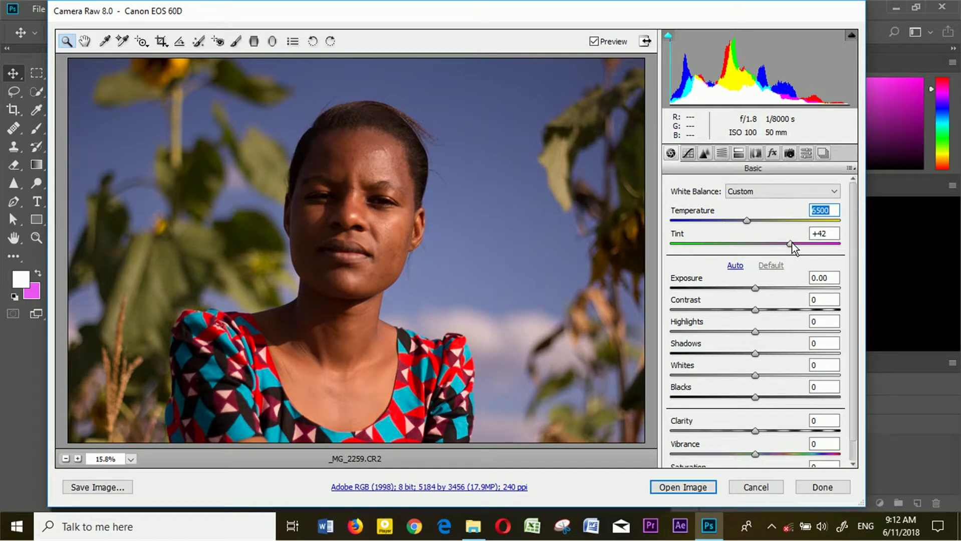
pyautogui.moveTo(789, 243); pyautogui.dragTo(767, 252)
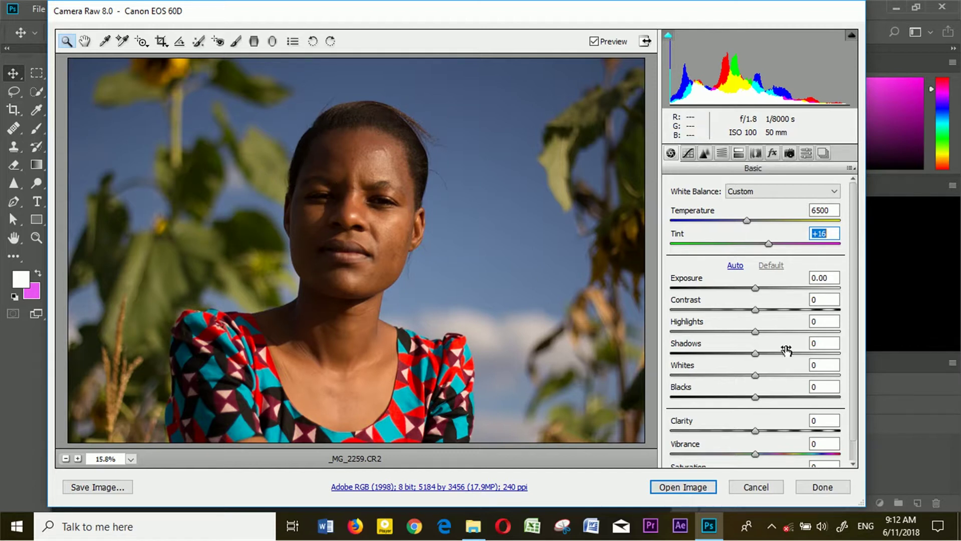
# Step: Adjust the portrait's tones to Exposure +0.60, Contrast +13, Highlights -29 and Shadows +46
pyautogui.moveTo(755, 290); pyautogui.dragTo(764, 289)
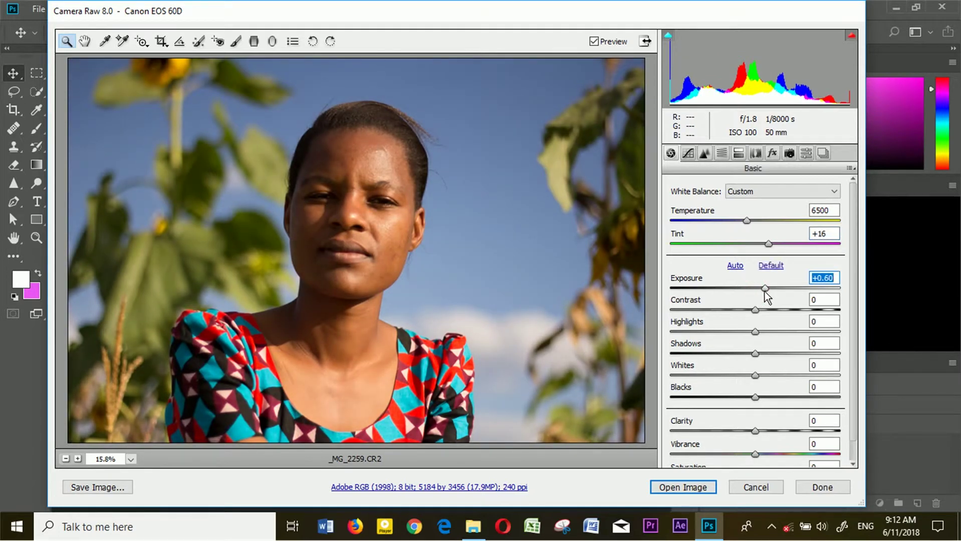
pyautogui.moveTo(752, 310)
pyautogui.mouseDown()
pyautogui.moveTo(779, 323)
pyautogui.moveTo(708, 323)
pyautogui.moveTo(764, 319)
pyautogui.mouseUp()
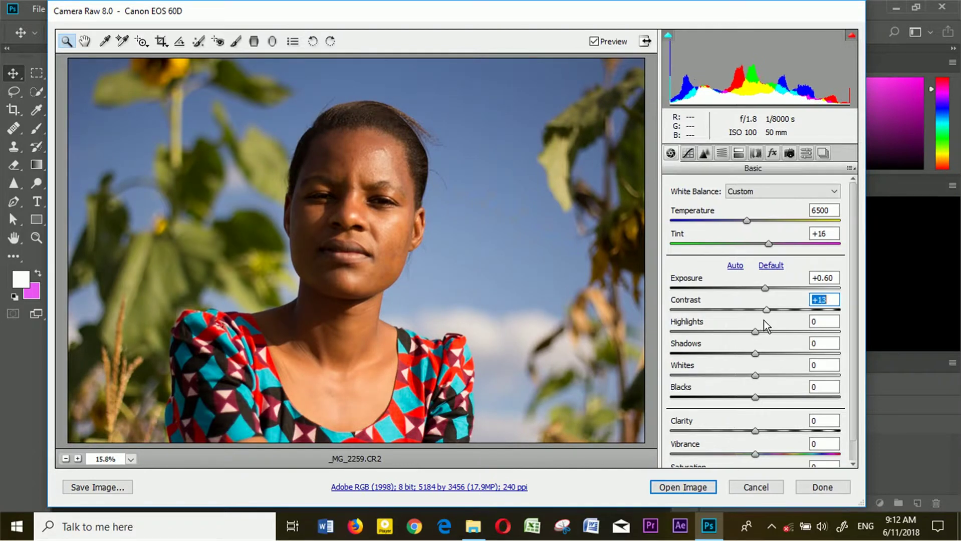
pyautogui.moveTo(755, 334); pyautogui.dragTo(724, 333)
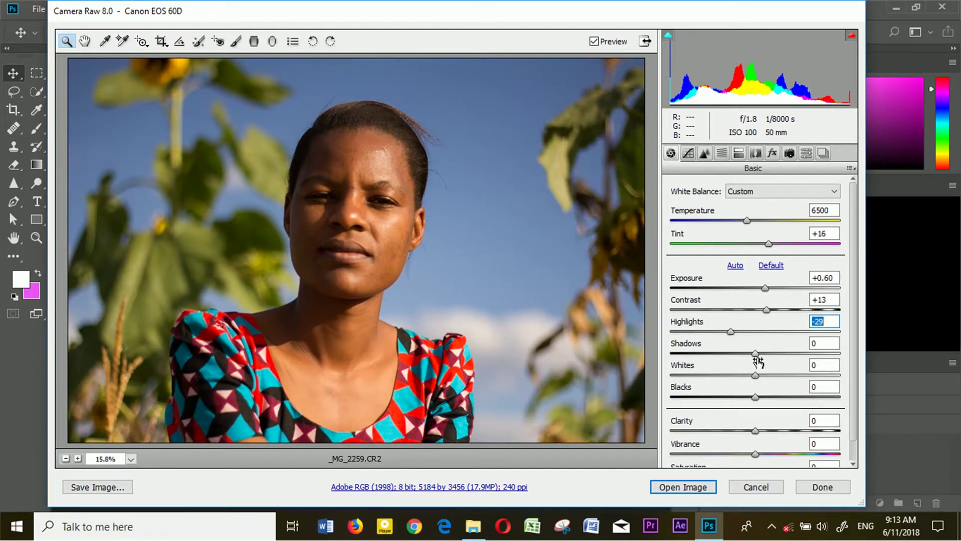
pyautogui.moveTo(757, 355); pyautogui.dragTo(794, 365)
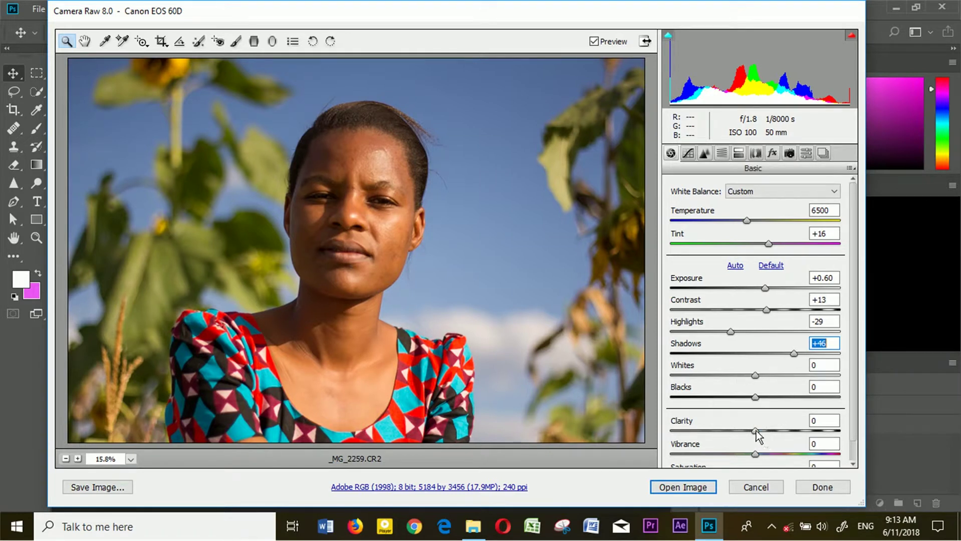
# Step: Soften the portrait with Clarity -35 and set Vibrance to +1
pyautogui.moveTo(756, 435); pyautogui.dragTo(726, 453)
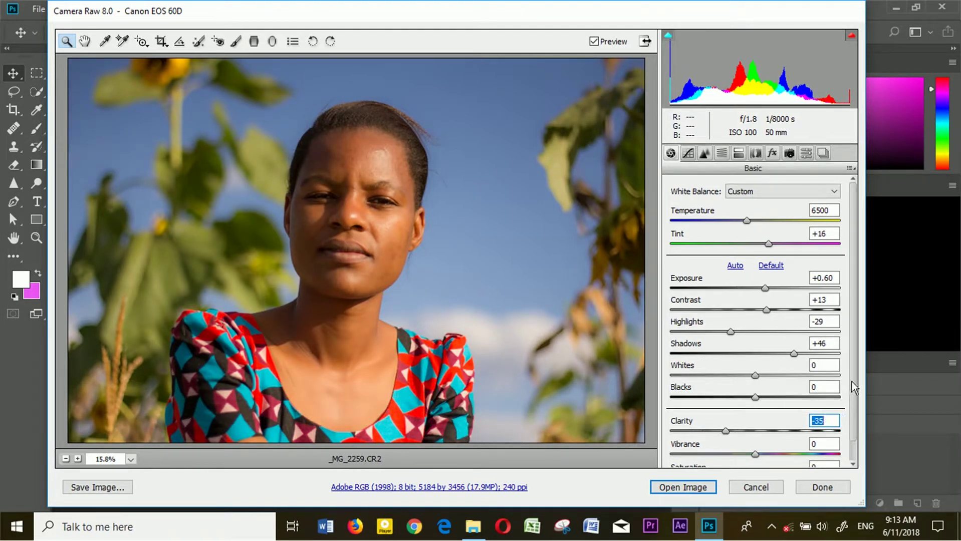
pyautogui.scroll(-1, 854, 381)
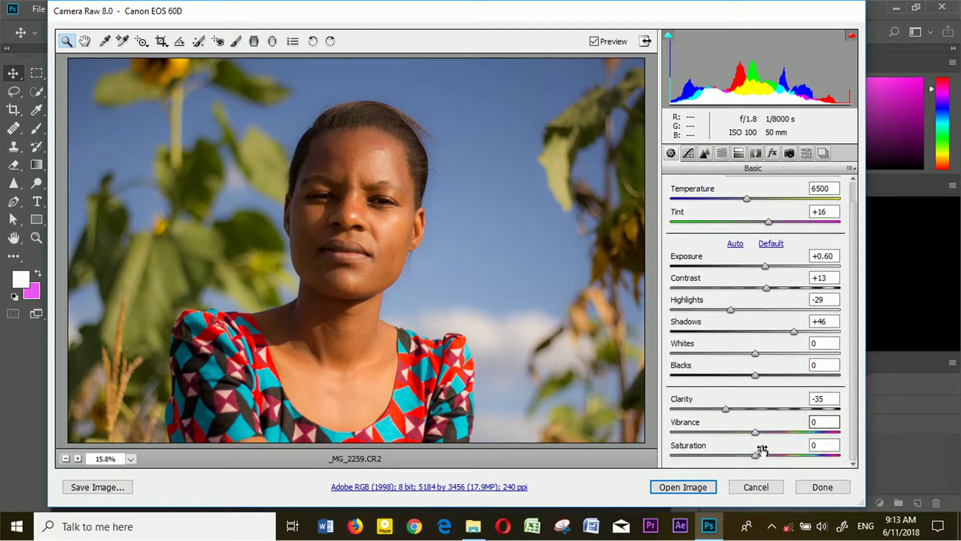
pyautogui.moveTo(754, 432)
pyautogui.mouseDown()
pyautogui.moveTo(797, 432)
pyautogui.moveTo(728, 434)
pyautogui.moveTo(769, 438)
pyautogui.mouseUp()
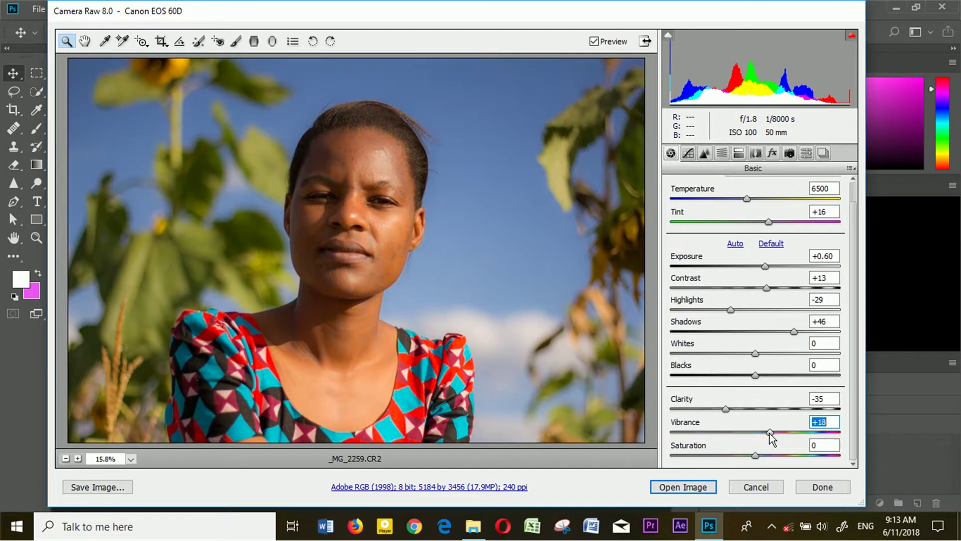
pyautogui.doubleClick(769, 433)
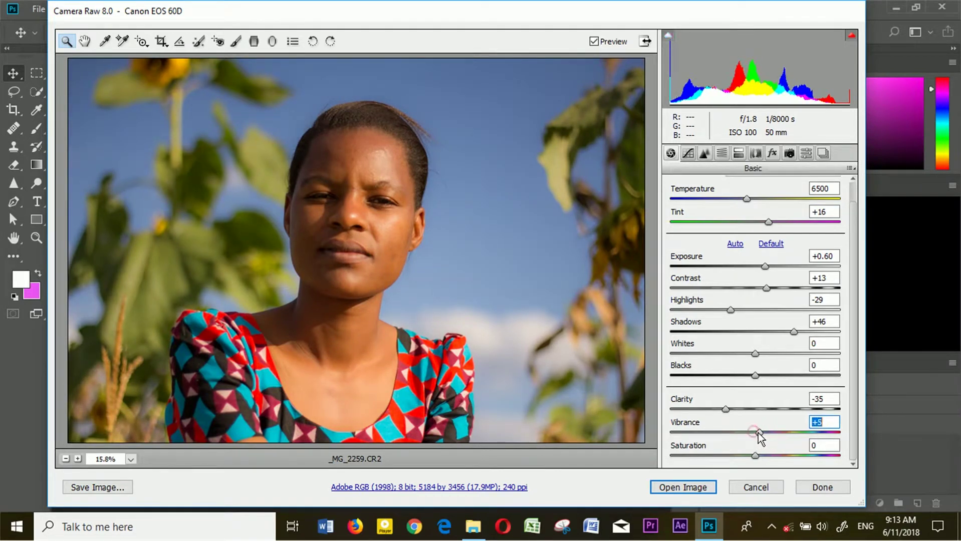
pyautogui.moveTo(753, 432); pyautogui.dragTo(754, 444)
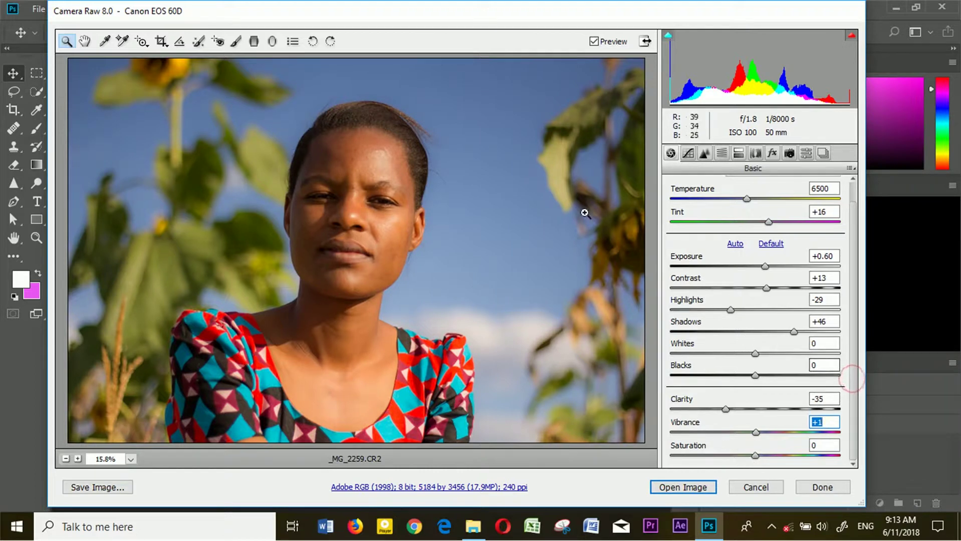
# Step: Compare the portrait before and after the basic adjustments by toggling the preview repeatedly
pyautogui.click(594, 42)
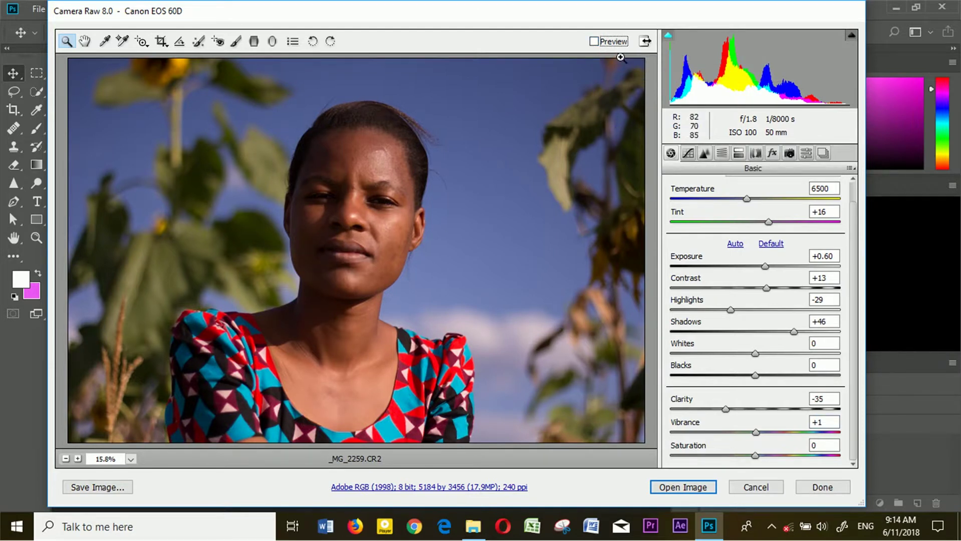
pyautogui.click(594, 42)
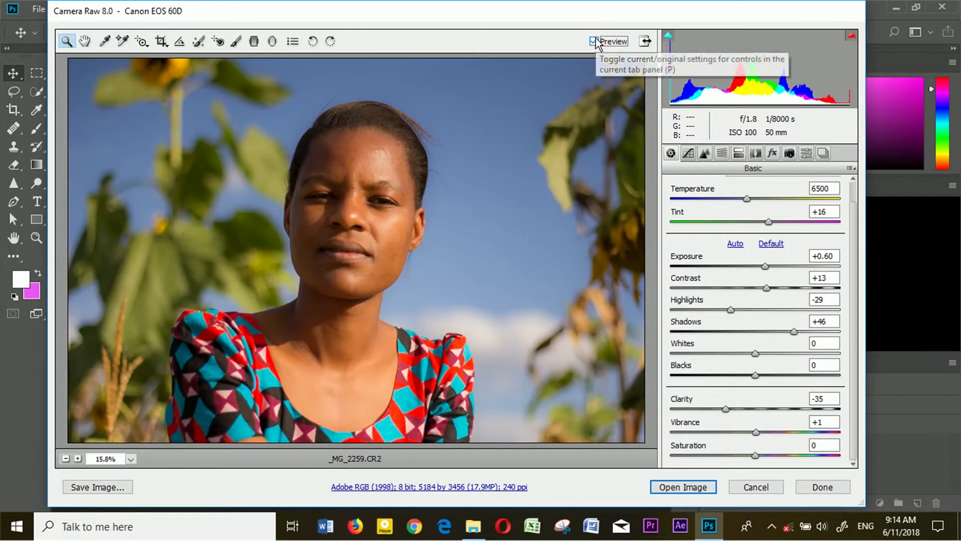
pyautogui.click(594, 42)
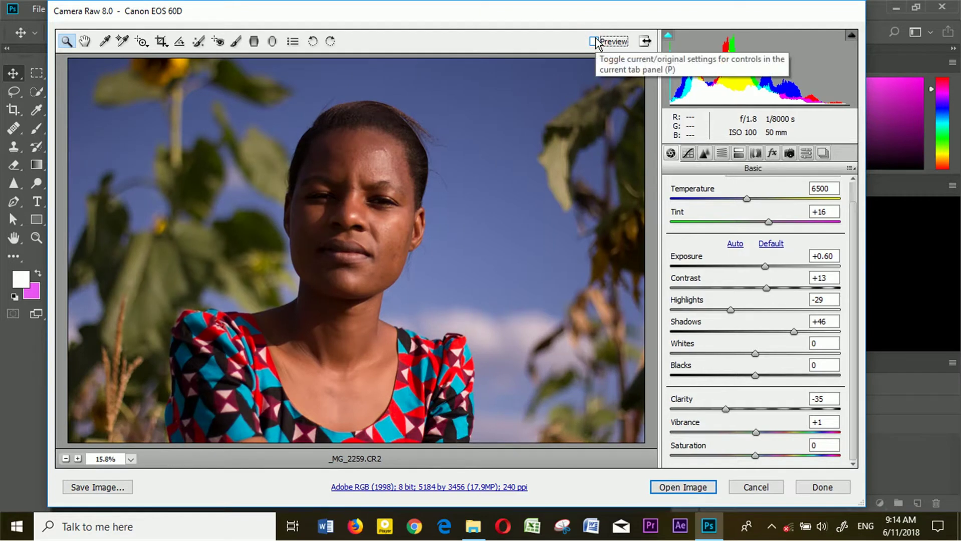
pyautogui.click(594, 42)
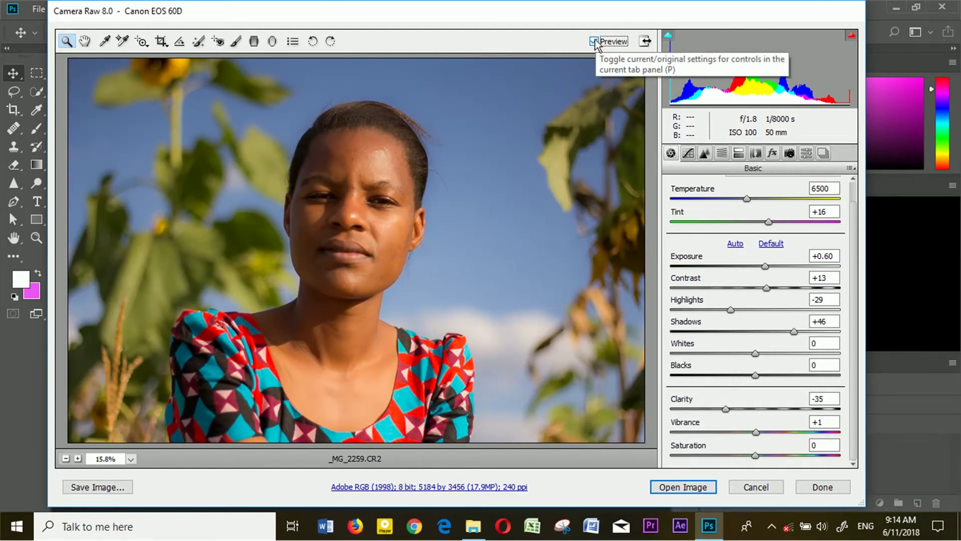
pyautogui.click(594, 42)
pyautogui.click(594, 42)
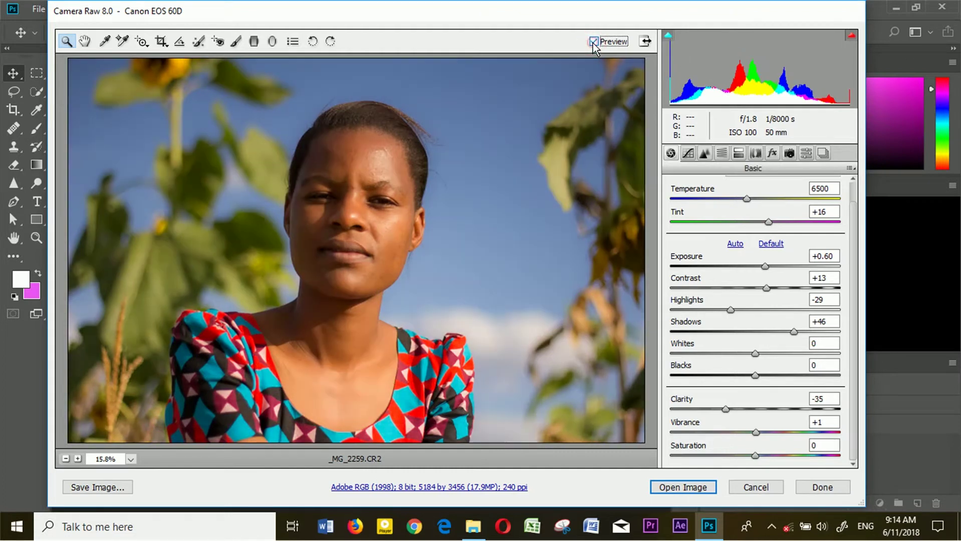
# Step: Open the adjusted raw portrait as an image in the main Photoshop workspace
pyautogui.moveTo(572, 9); pyautogui.dragTo(567, 1)
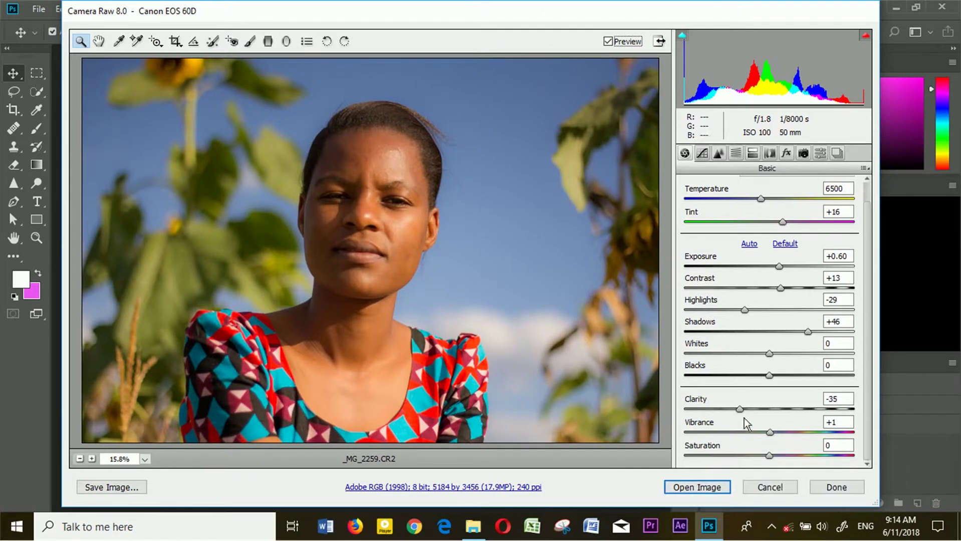
pyautogui.click(703, 487)
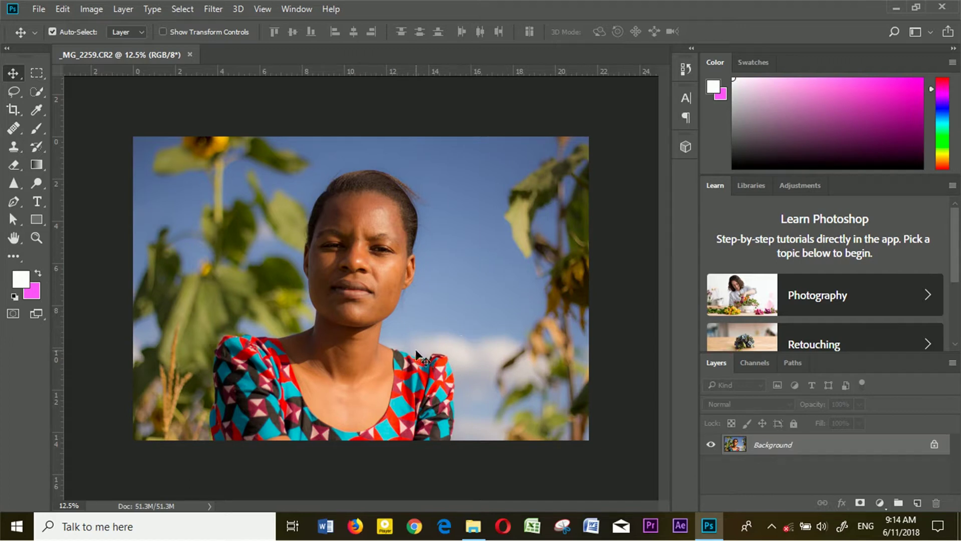
# Step: Start saving the portrait under a new name in COLOUR GRADE YOUR PHOTOS, inside PREMIERE CC 2018 PROJECTS on drive D
pyautogui.click(40, 8)
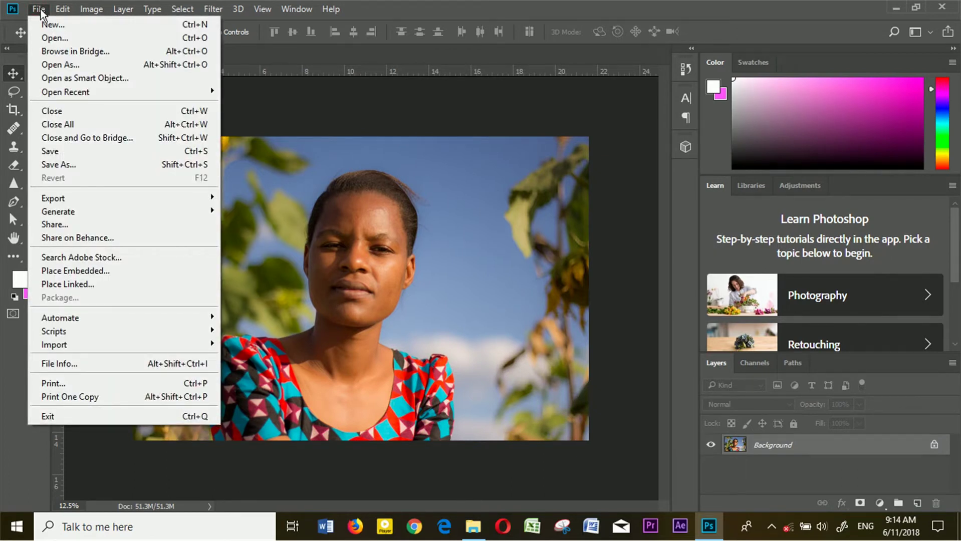
pyautogui.click(72, 165)
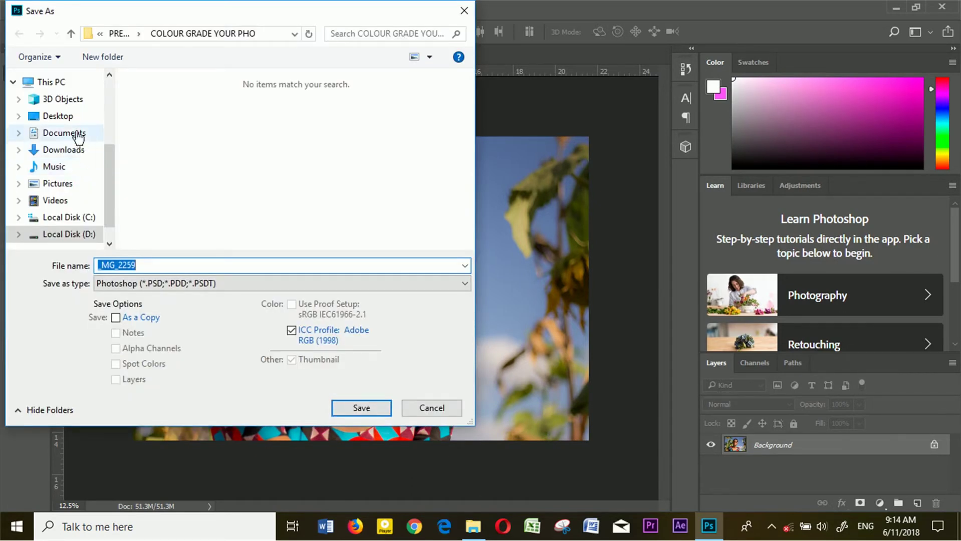
pyautogui.click(58, 117)
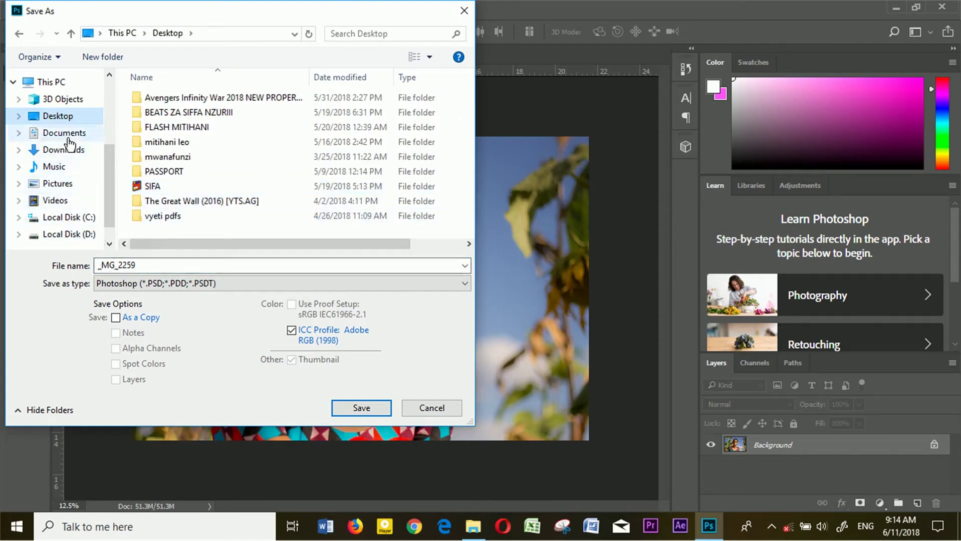
pyautogui.click(75, 234)
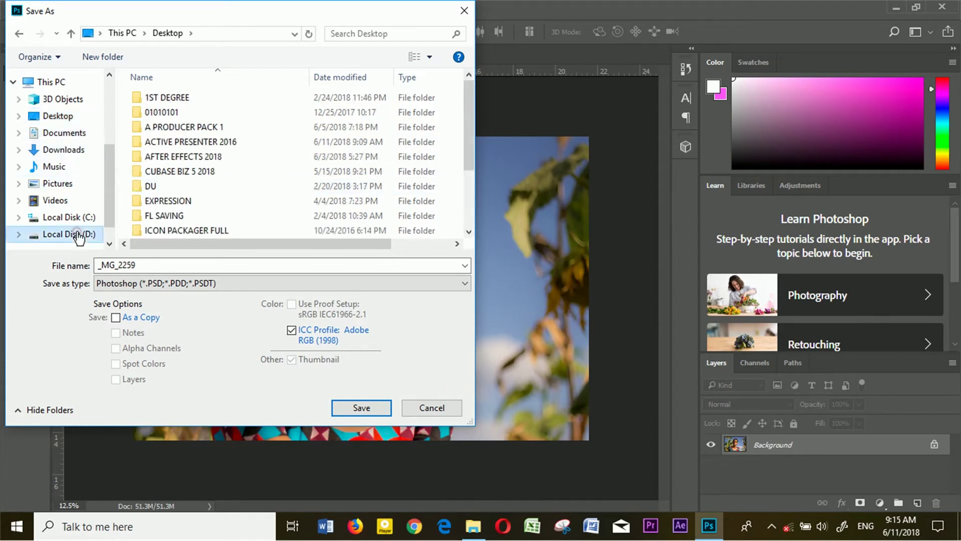
pyautogui.scroll(-2, 150, 200)
pyautogui.doubleClick(165, 186)
pyautogui.click(179, 176)
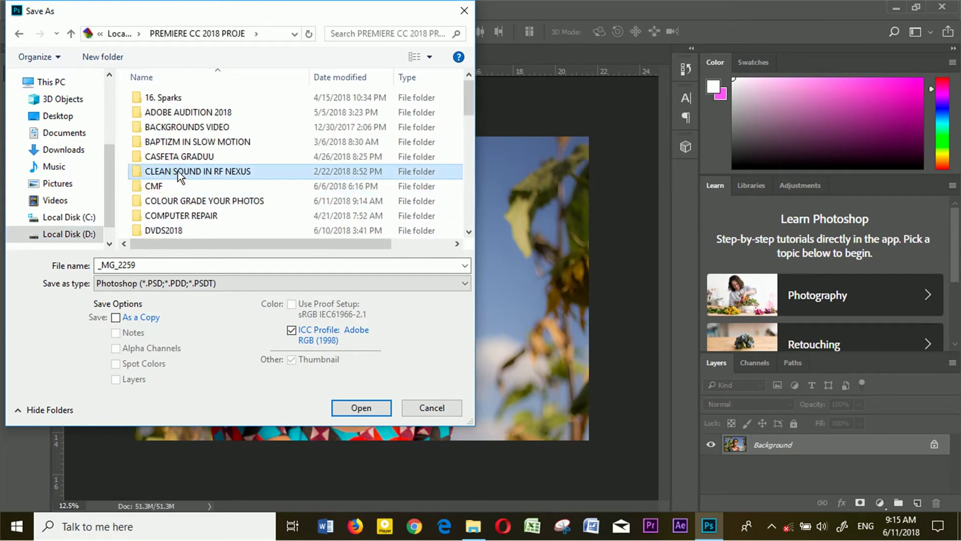
pyautogui.press('Down')
pyautogui.press('Down')
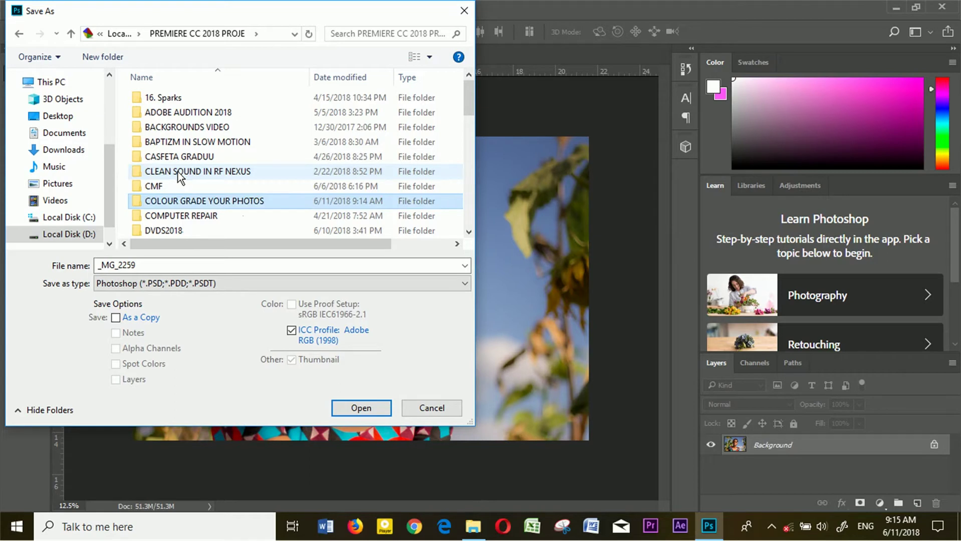
pyautogui.doubleClick(172, 202)
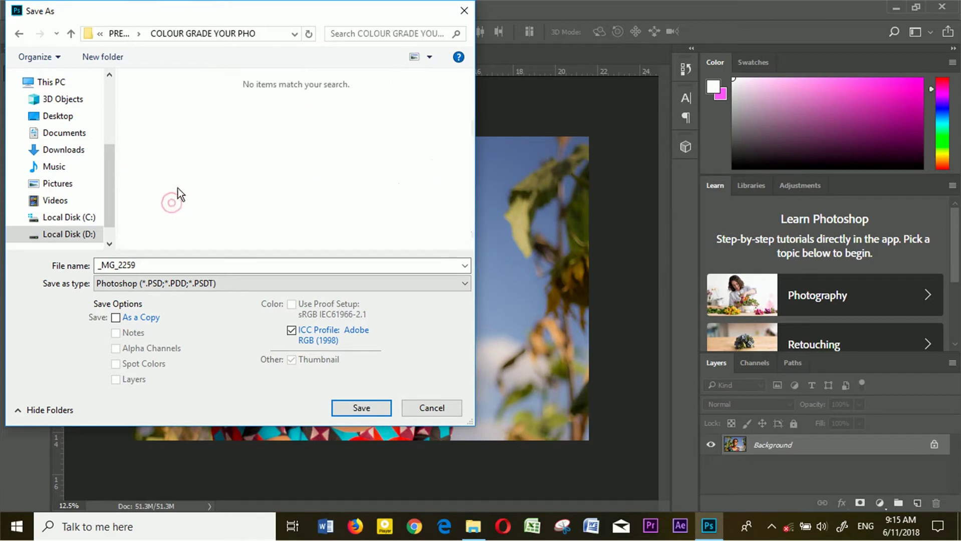
# Step: Name the file COLOUR, choose the JPEG format and save it
pyautogui.doubleClick(150, 260)
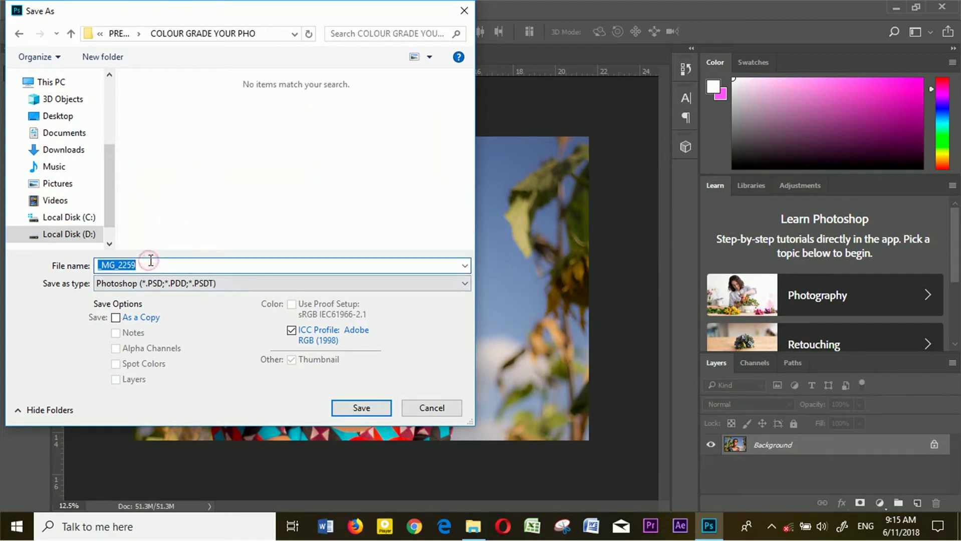
pyautogui.write('COLOUR')
pyautogui.click(182, 283)
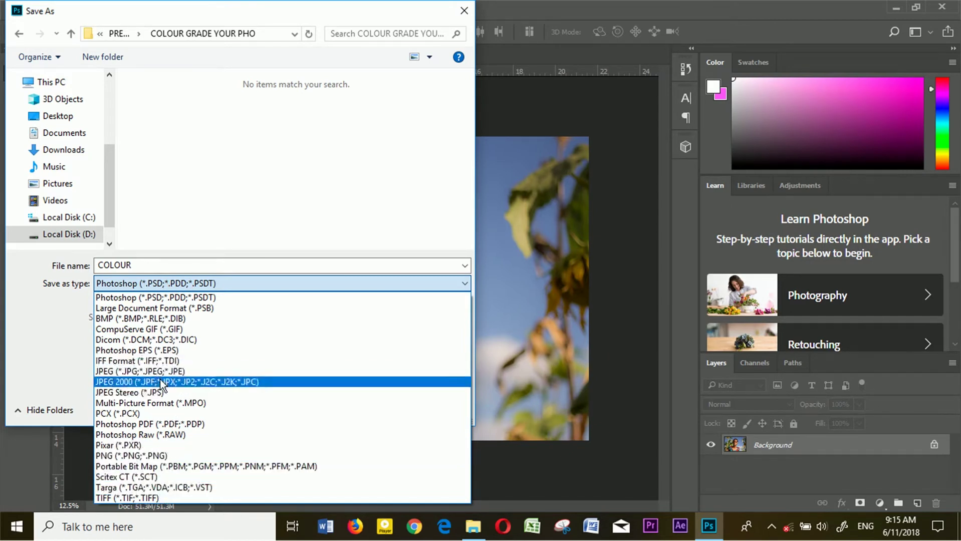
pyautogui.click(161, 371)
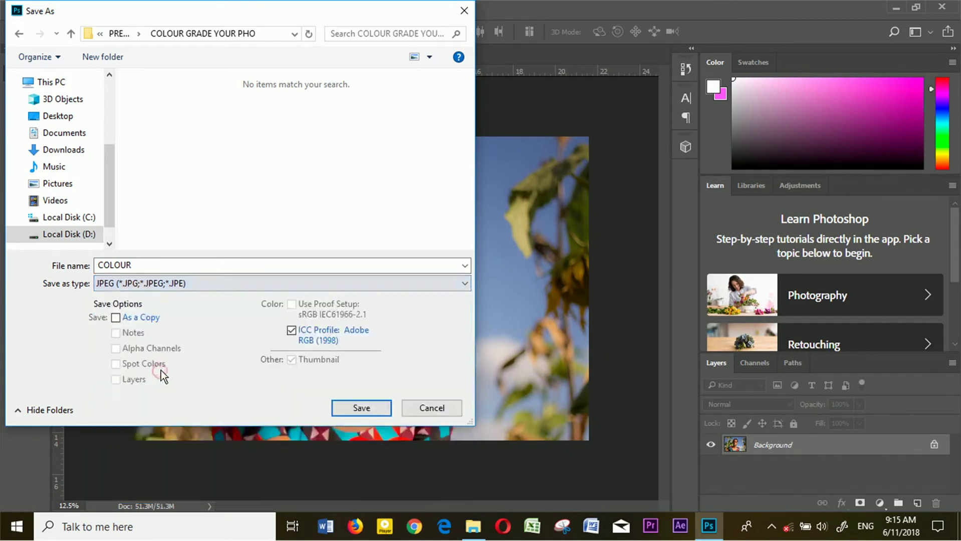
pyautogui.click(361, 408)
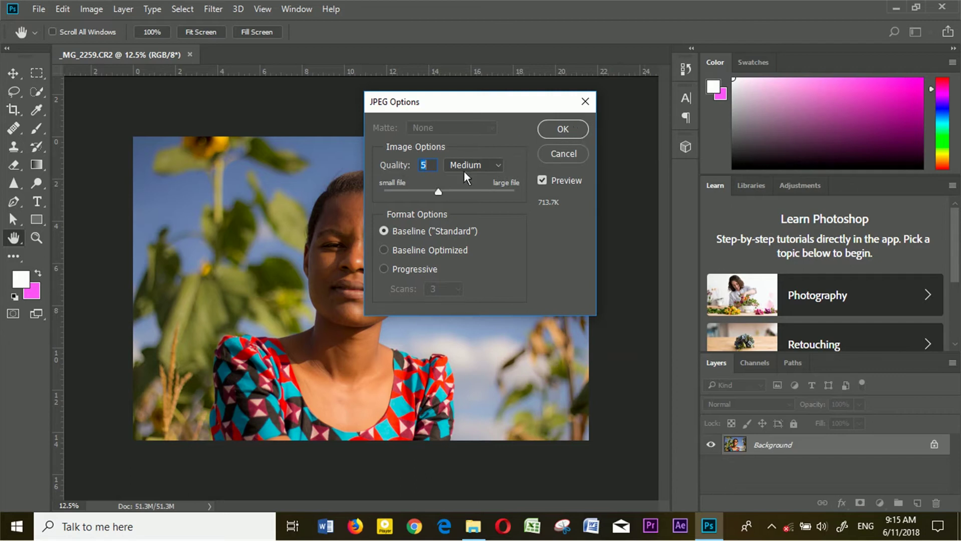
# Step: Review the JPEG quality choices, keep Medium quality 5 with Baseline ("Standard"), and accept the options
pyautogui.click(491, 167)
pyautogui.click(493, 167)
pyautogui.click(495, 165)
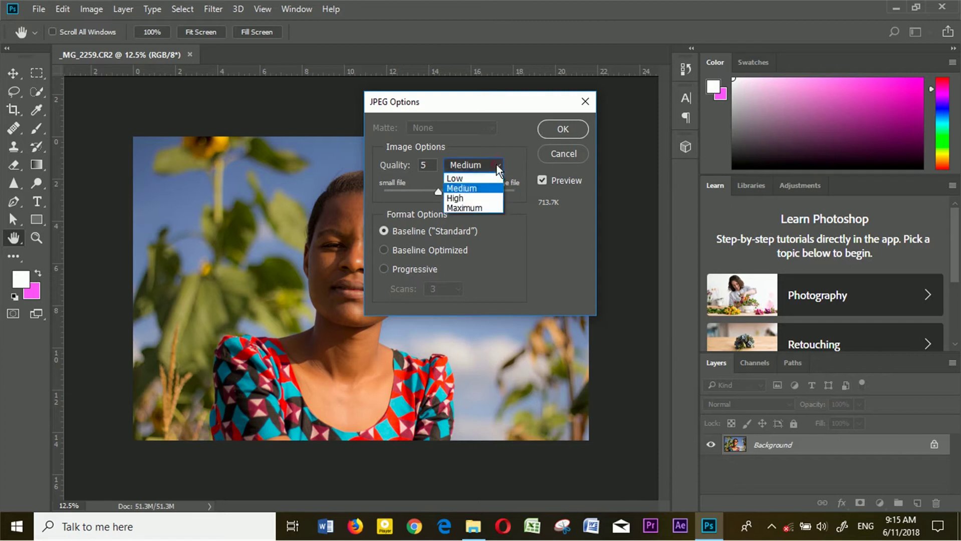
pyautogui.click(489, 165)
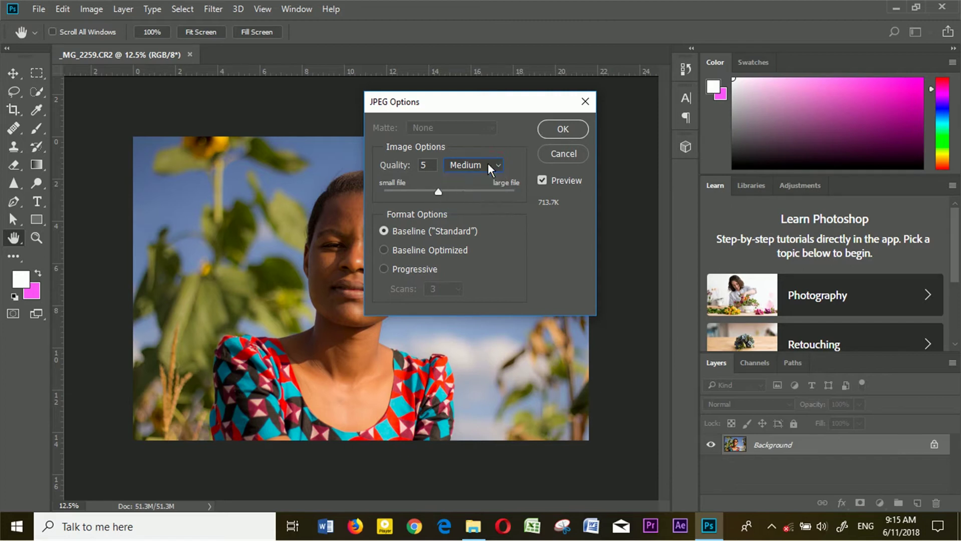
pyautogui.click(563, 128)
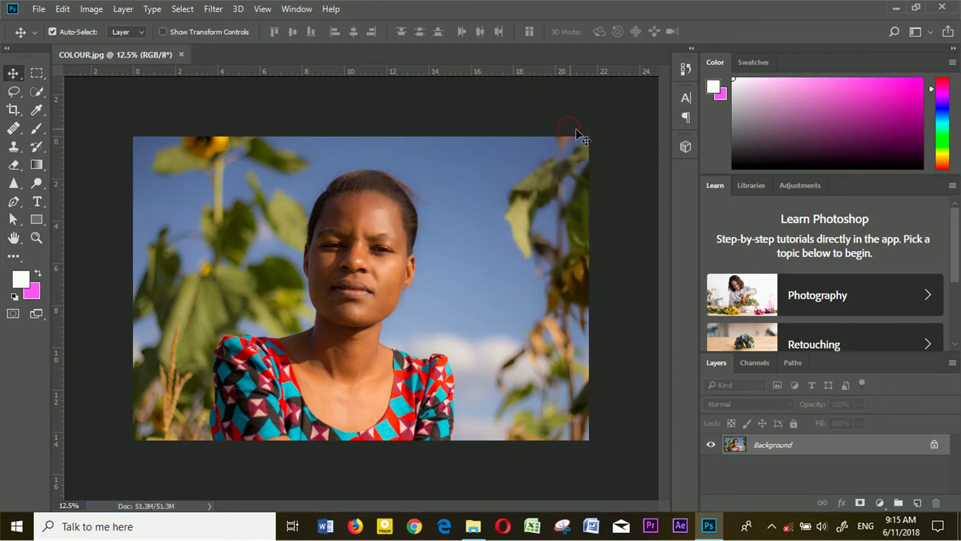
# Step: Switch to File Explorer, view the exported COLOUR image full size and close the viewer
pyautogui.moveTo(471, 534)
pyautogui.click(471, 468)
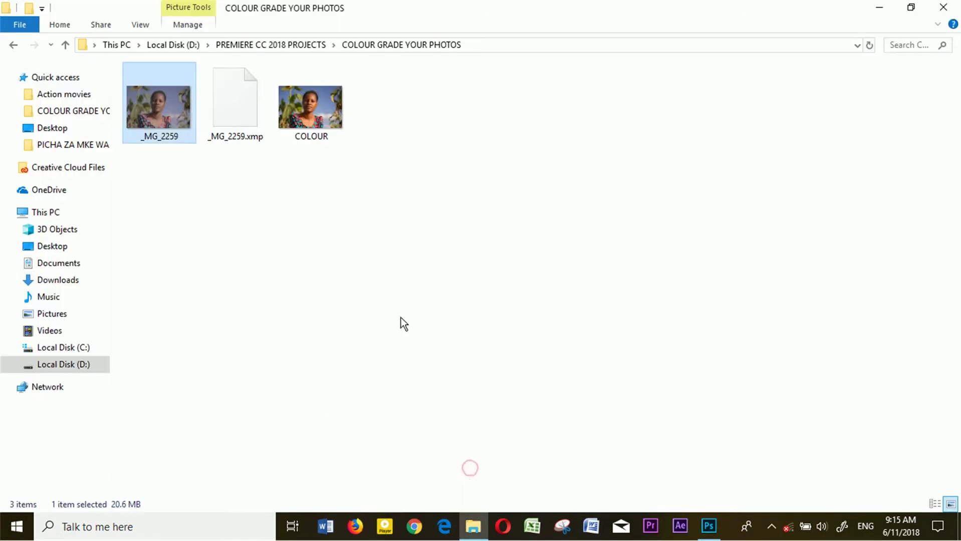
pyautogui.doubleClick(324, 112)
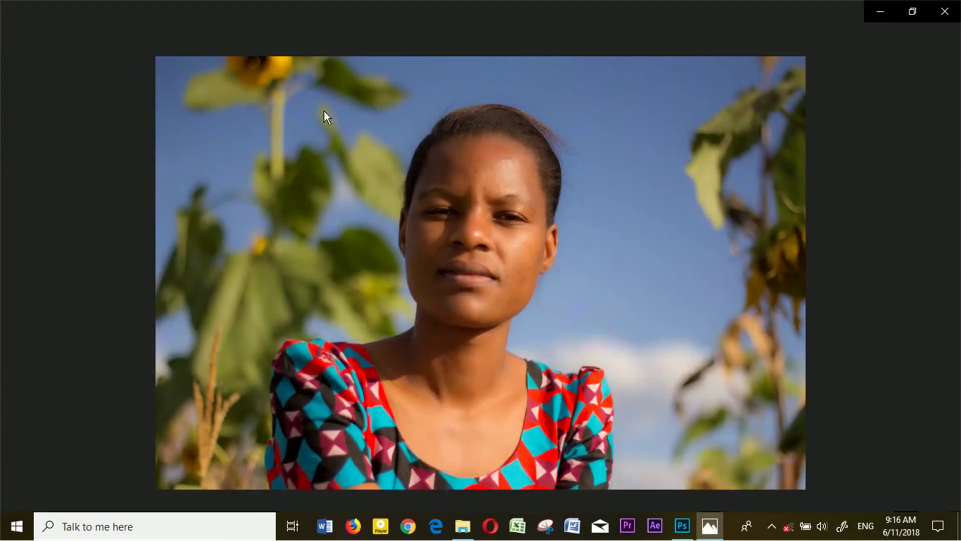
pyautogui.click(944, 11)
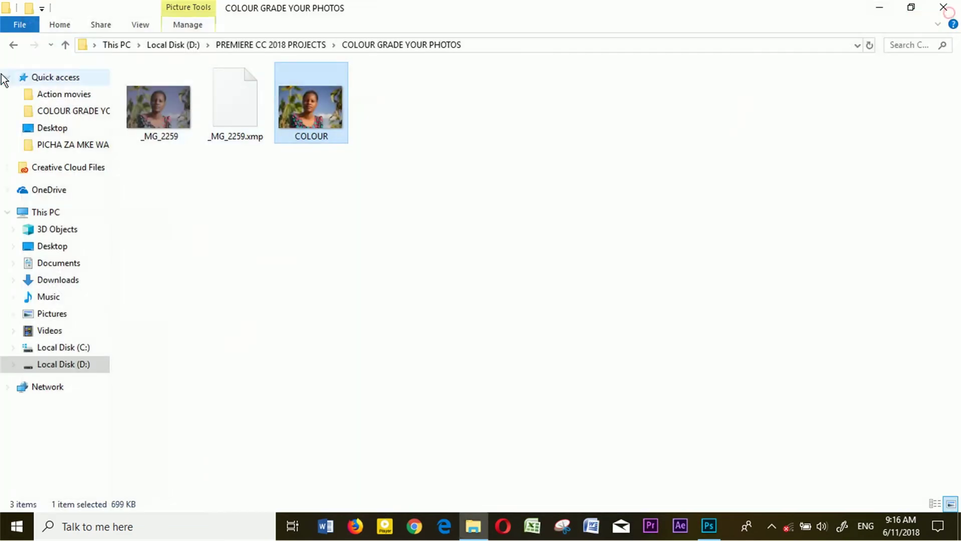
# Step: Compare the original _MG_2259 raw photo with the exported COLOUR image in the Photos viewer, close the COLOUR view and switch back to Photoshop
pyautogui.doubleClick(158, 114)
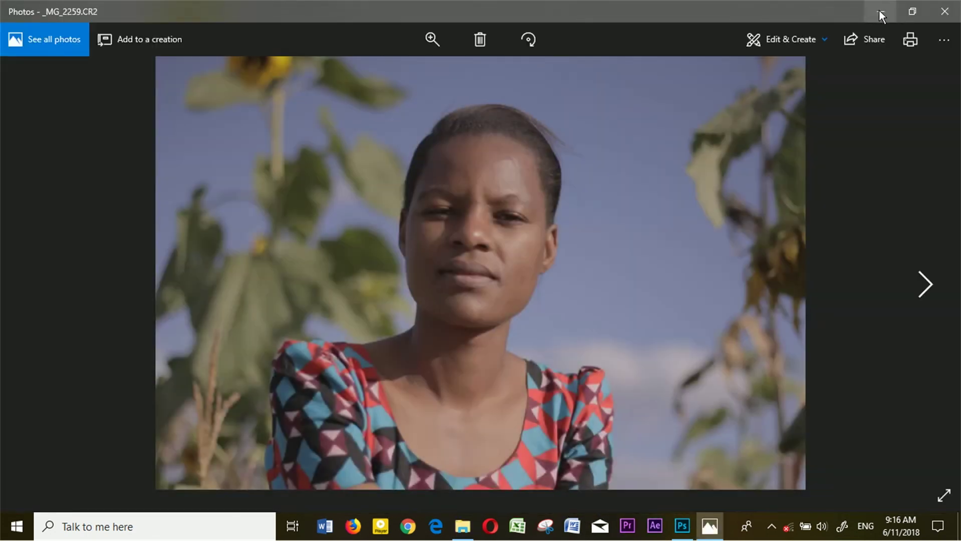
pyautogui.click(880, 12)
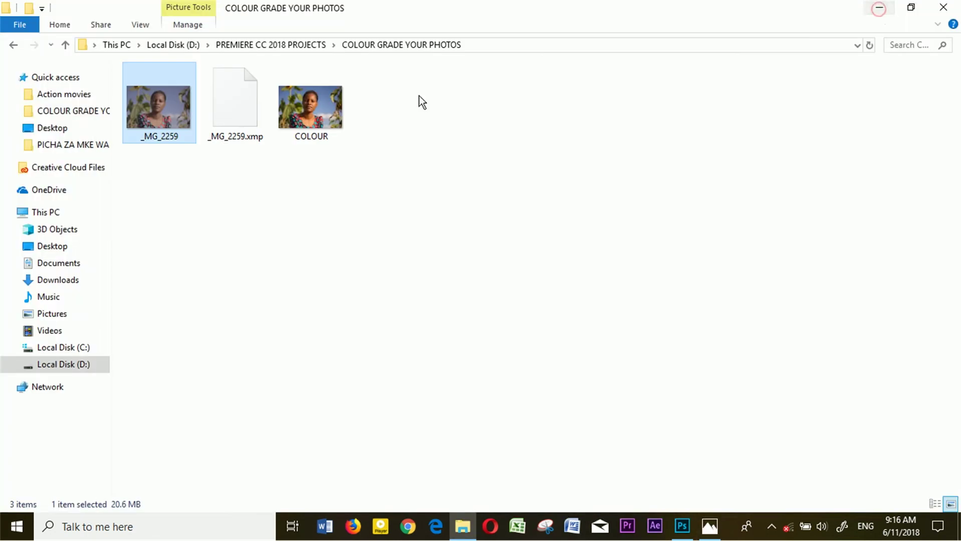
pyautogui.click(314, 97)
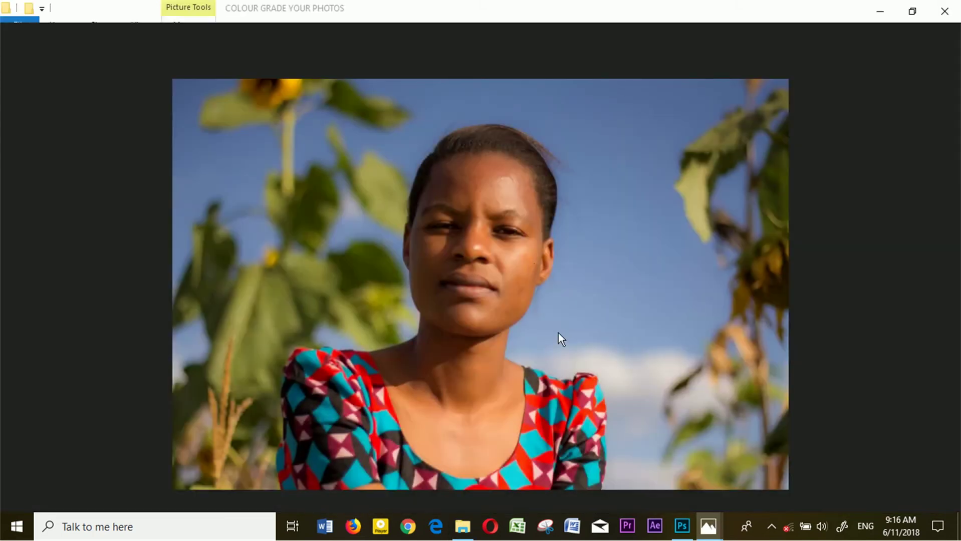
pyautogui.moveTo(710, 521)
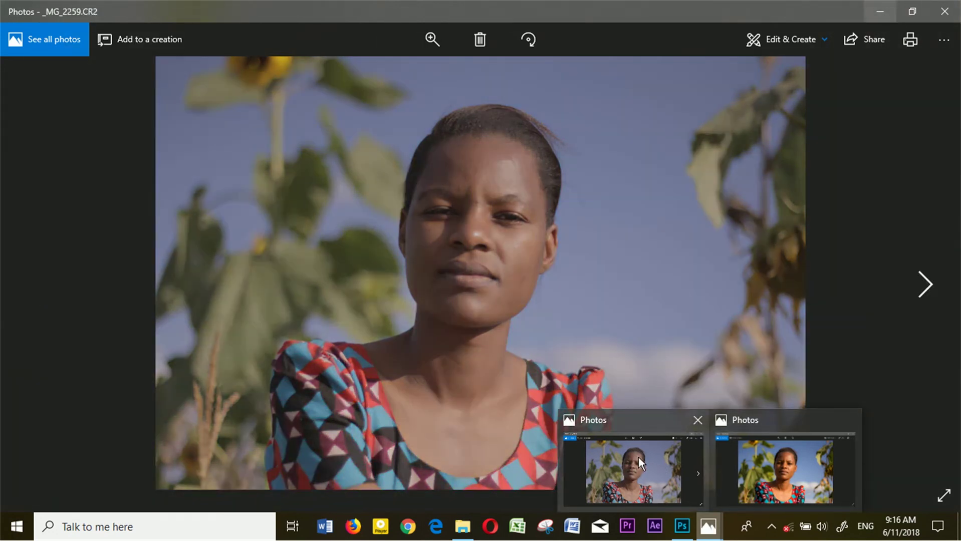
pyautogui.click(757, 486)
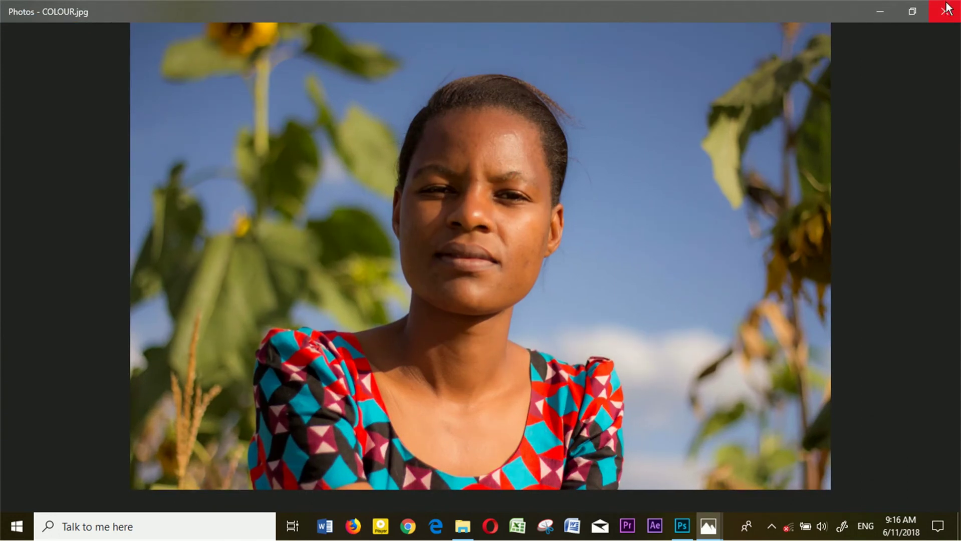
pyautogui.click(946, 8)
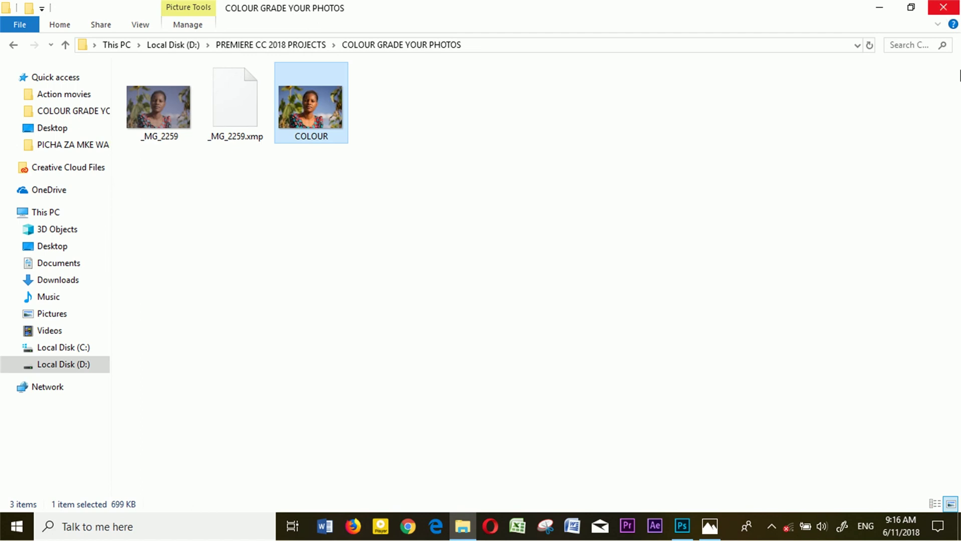
pyautogui.click(681, 526)
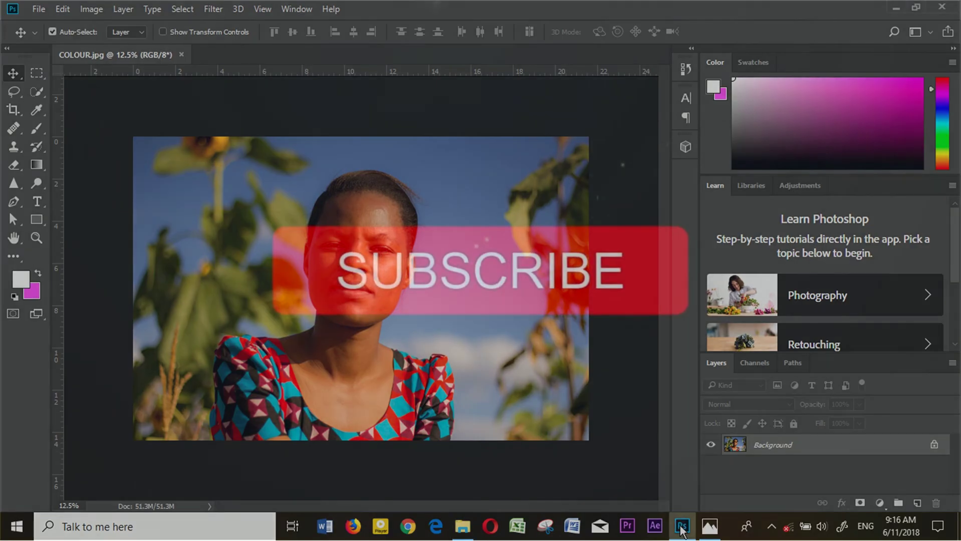